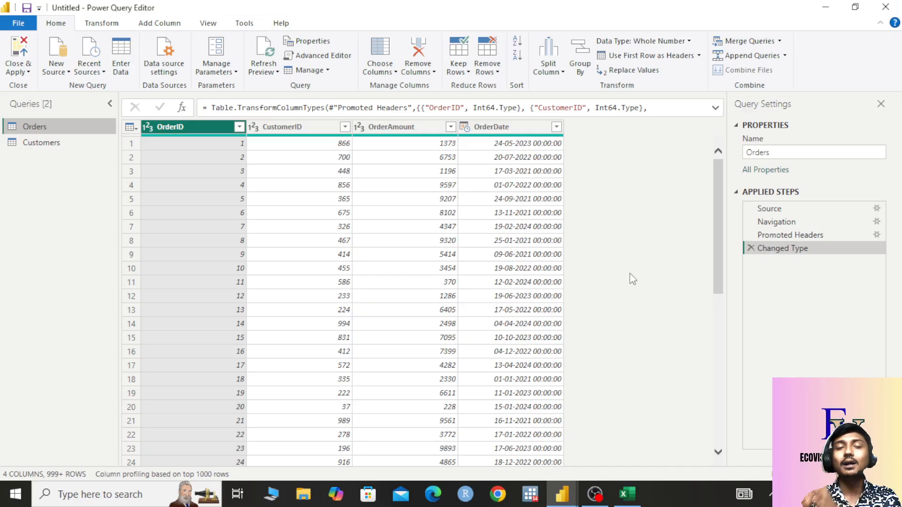
Switch to the Sales_Data_Workbook in Excel and compare the column headers of the Sales_Q1, Sales_Q3 and Sales_Q4 sheets.
click(627, 494)
click(193, 457)
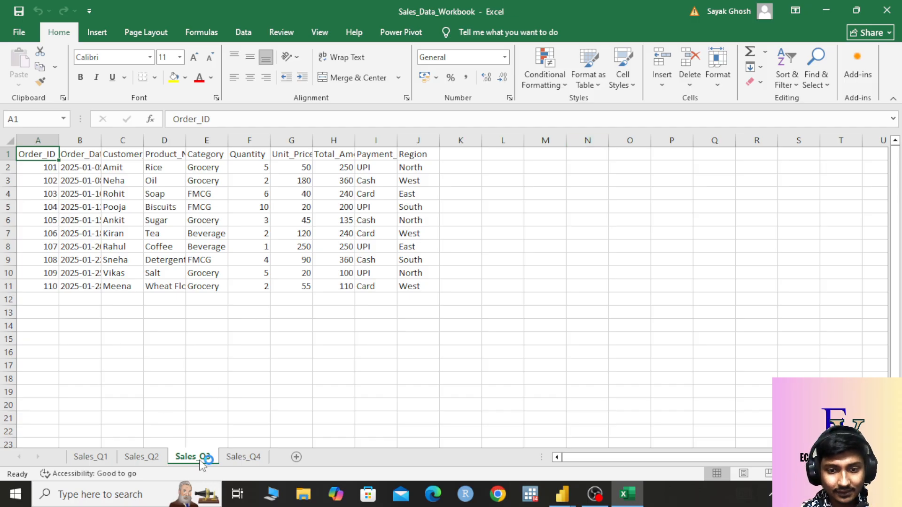
click(247, 458)
click(199, 460)
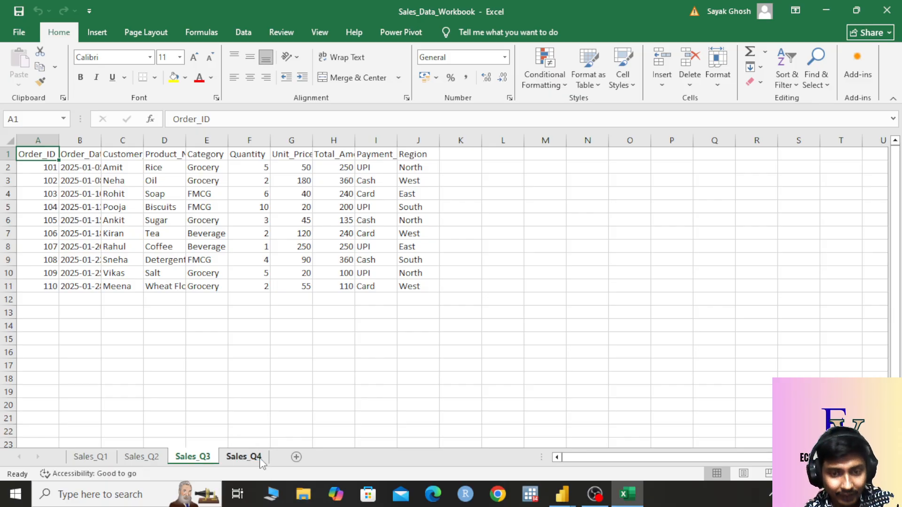
click(256, 459)
click(205, 464)
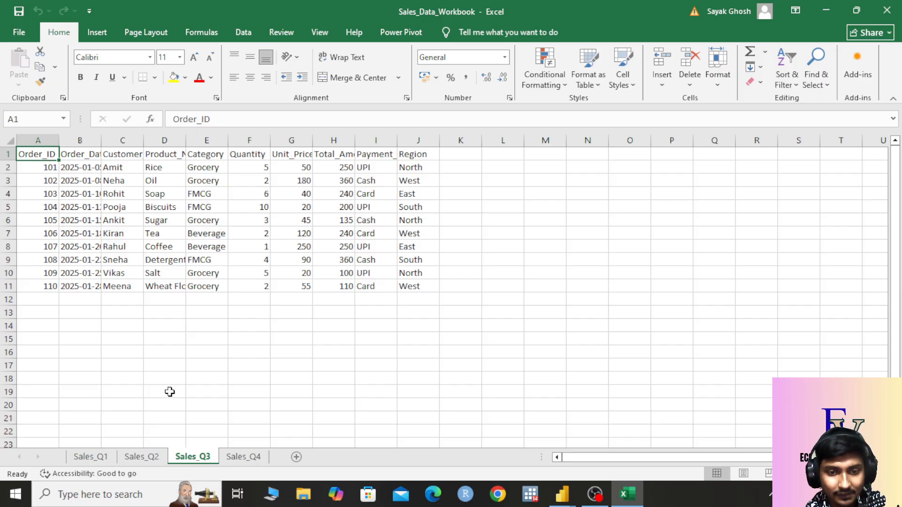
click(105, 462)
click(190, 457)
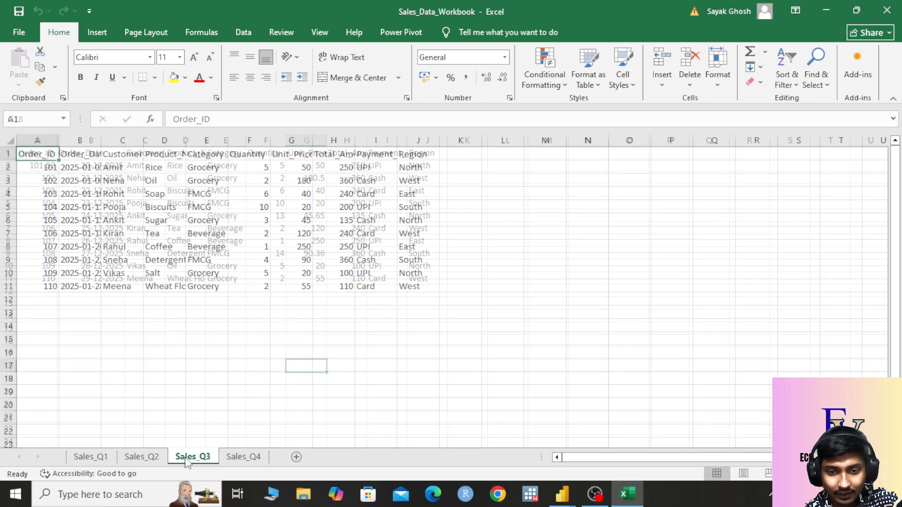
click(243, 457)
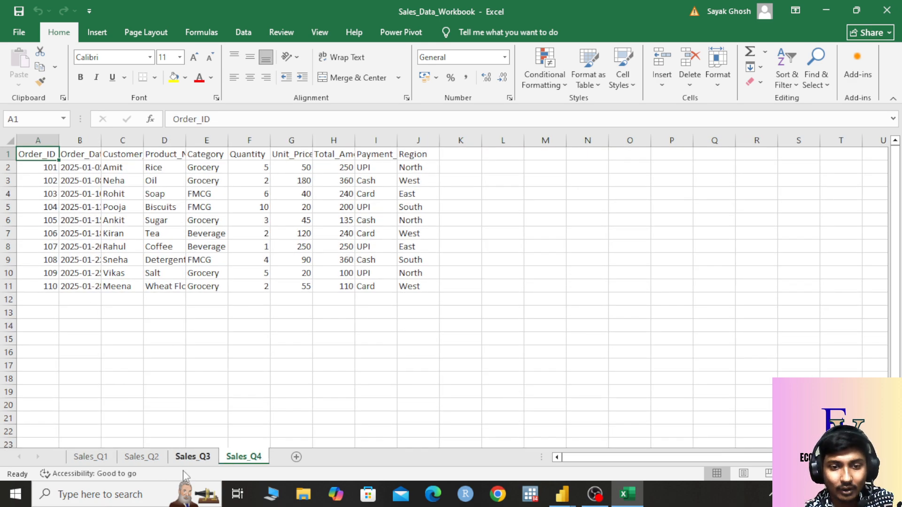
click(87, 151)
click(119, 155)
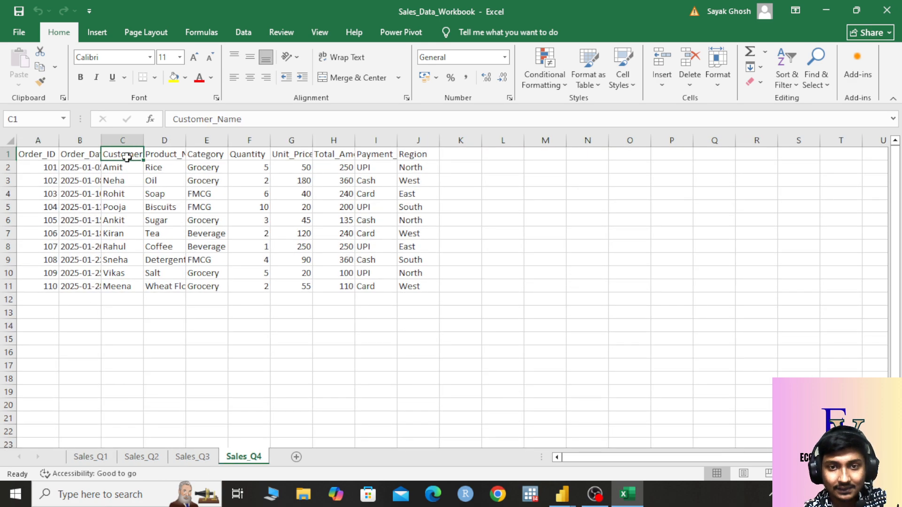
click(177, 154)
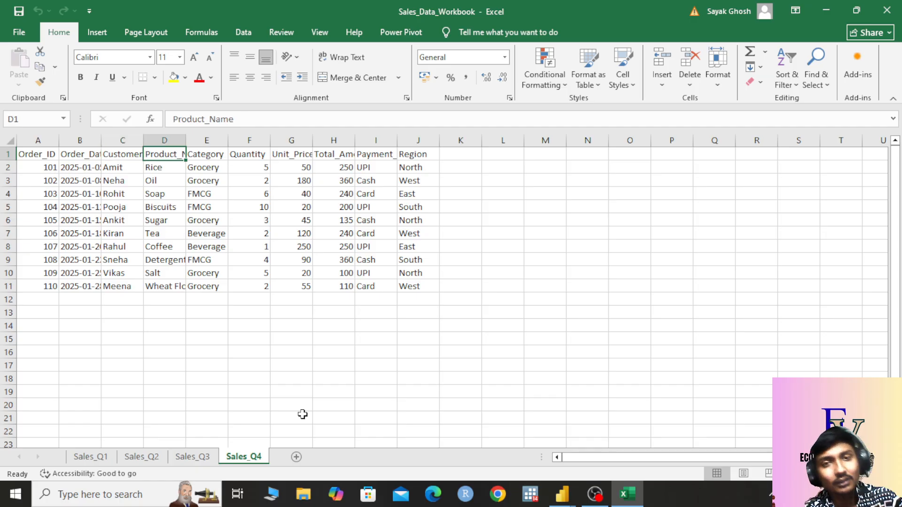
Check where the data ends on Sales_Q4 and compare that sheet's layout with the other quarterly sheets.
click(193, 457)
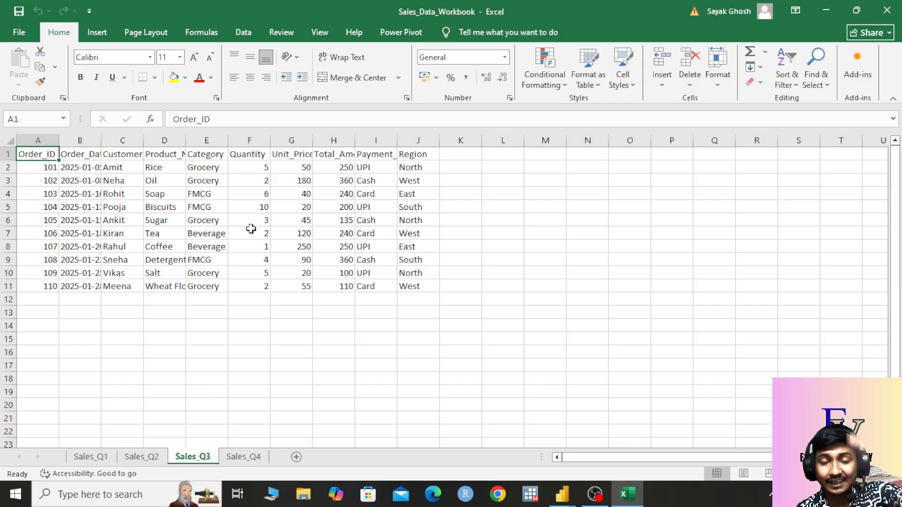
click(91, 457)
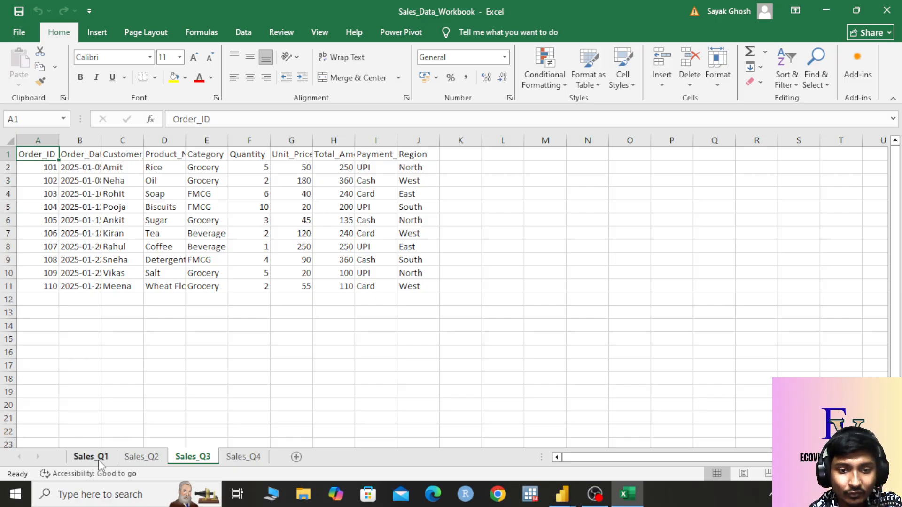
click(244, 457)
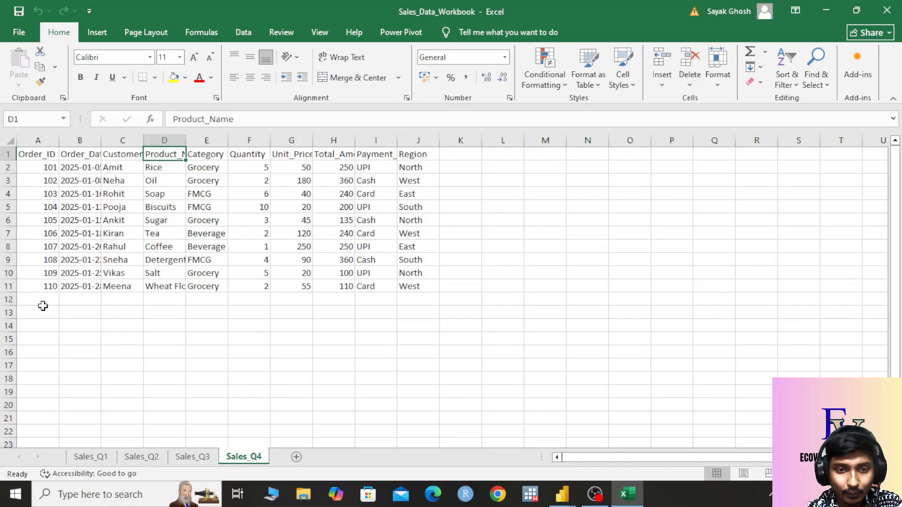
click(31, 300)
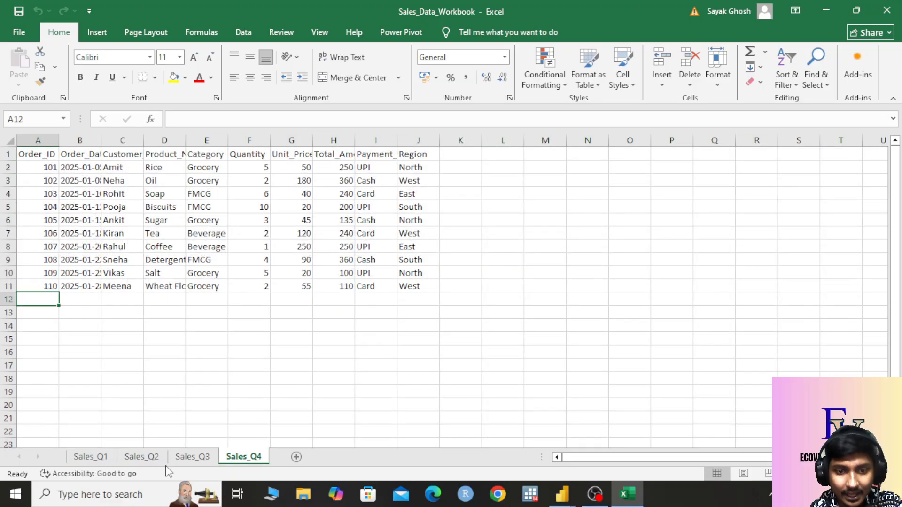
click(151, 459)
click(256, 459)
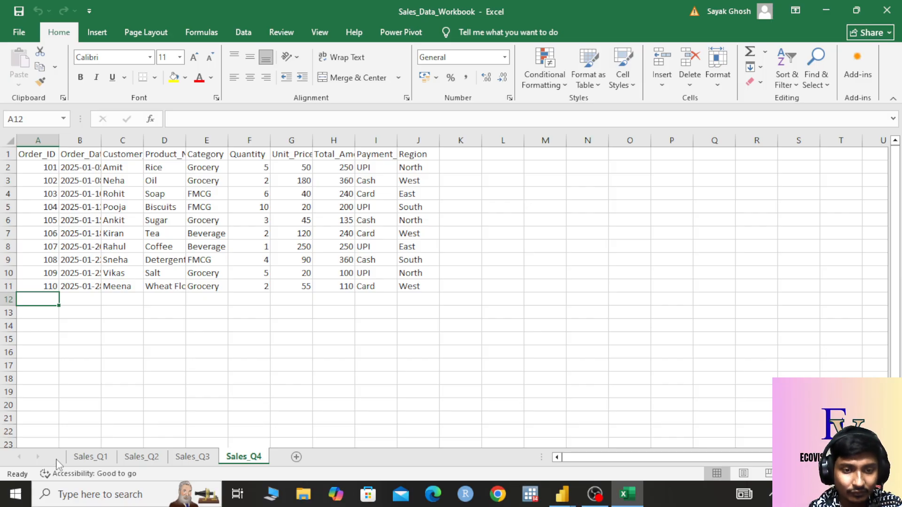
Look through the quarterly sheets in order from Sales_Q1 to Sales_Q4 to compare their structure.
click(91, 457)
click(141, 458)
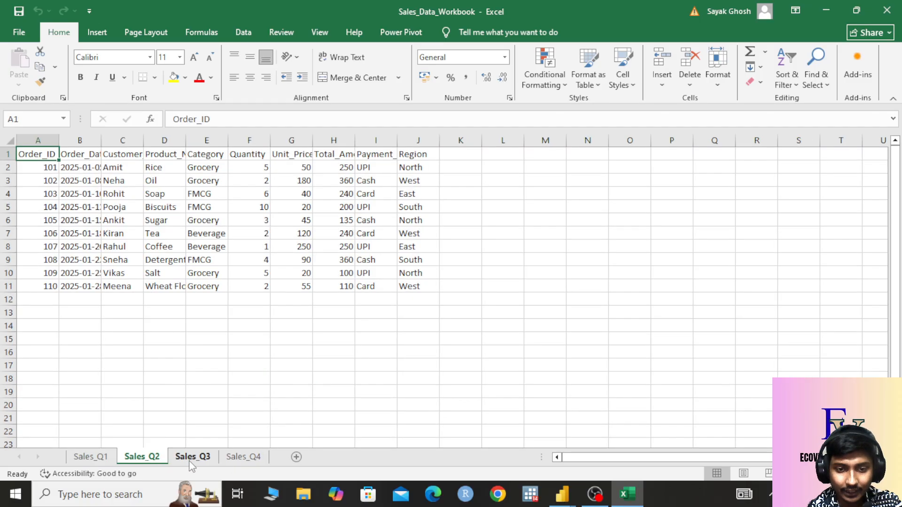
click(93, 461)
click(143, 458)
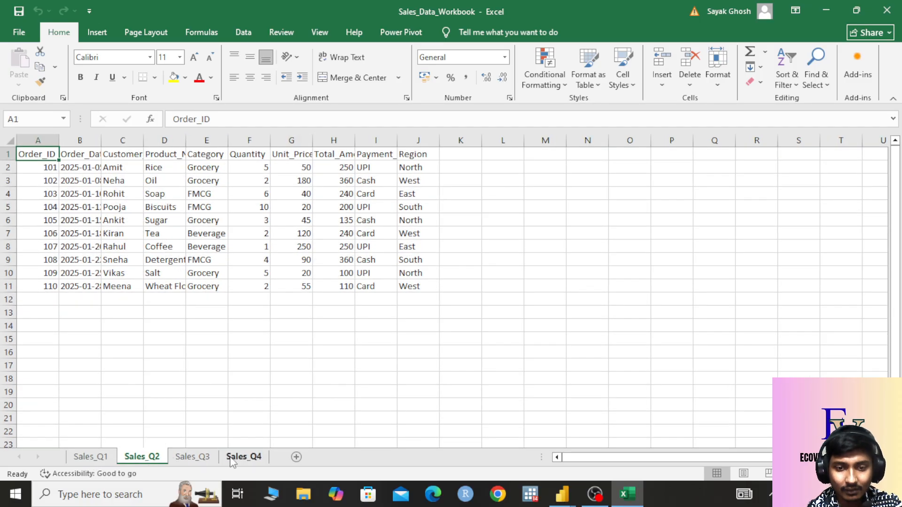
click(198, 458)
click(247, 462)
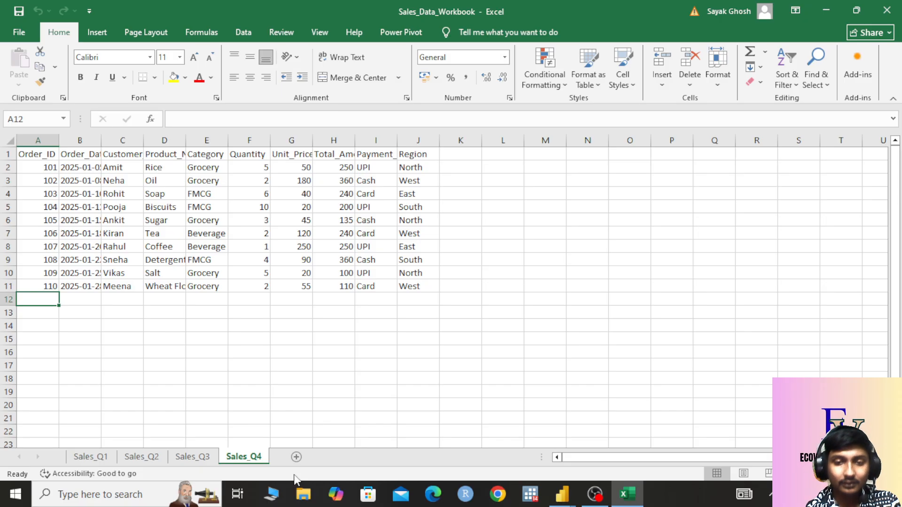
Switch to the Power Query Editor and compare the columns of the Orders and Customers queries.
click(572, 502)
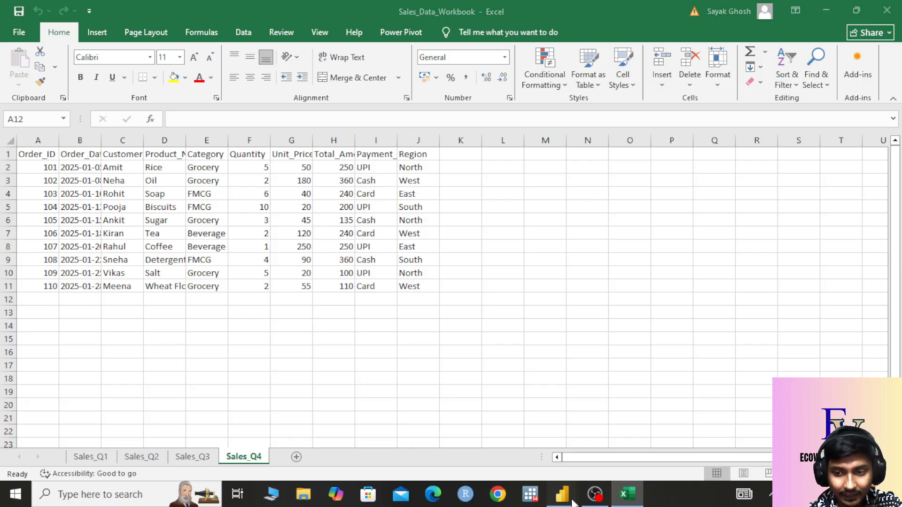
click(648, 413)
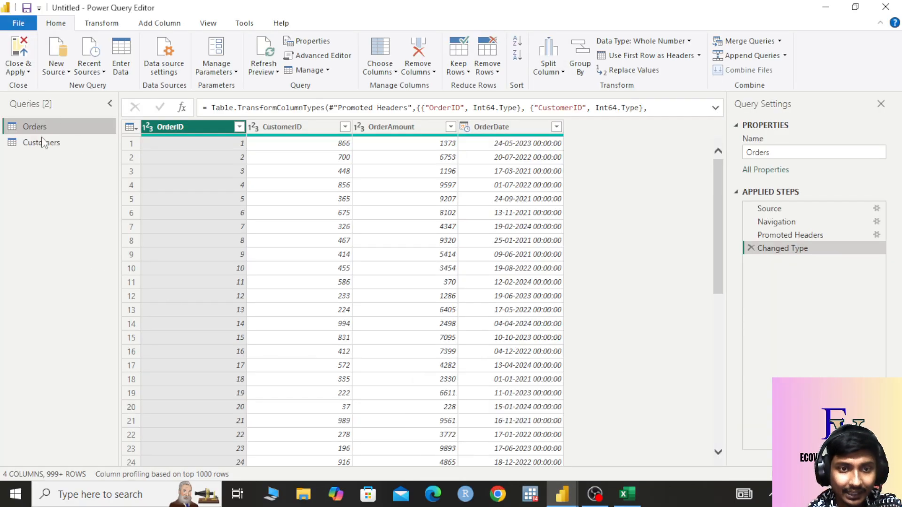
click(60, 149)
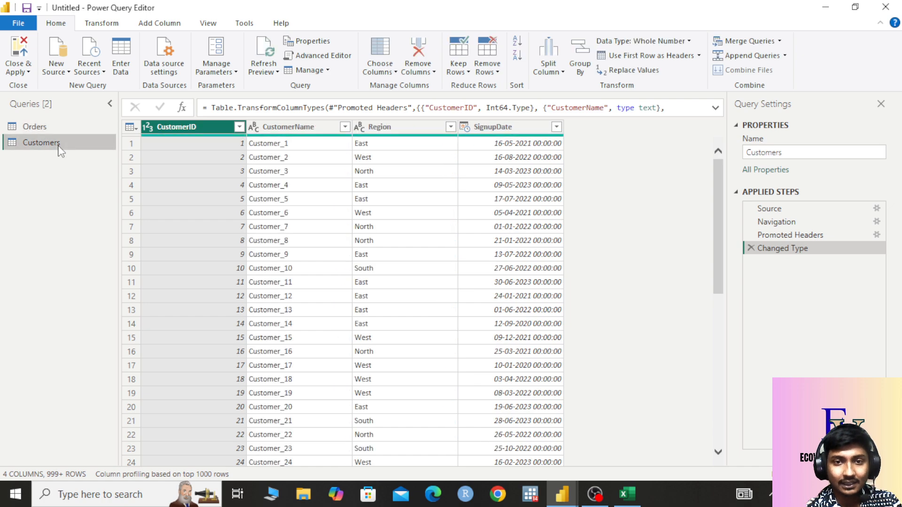
click(61, 128)
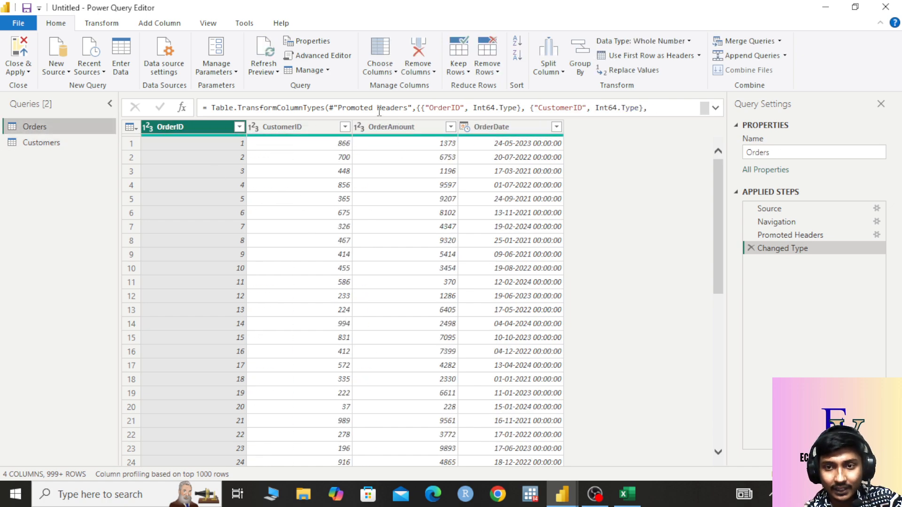
click(75, 143)
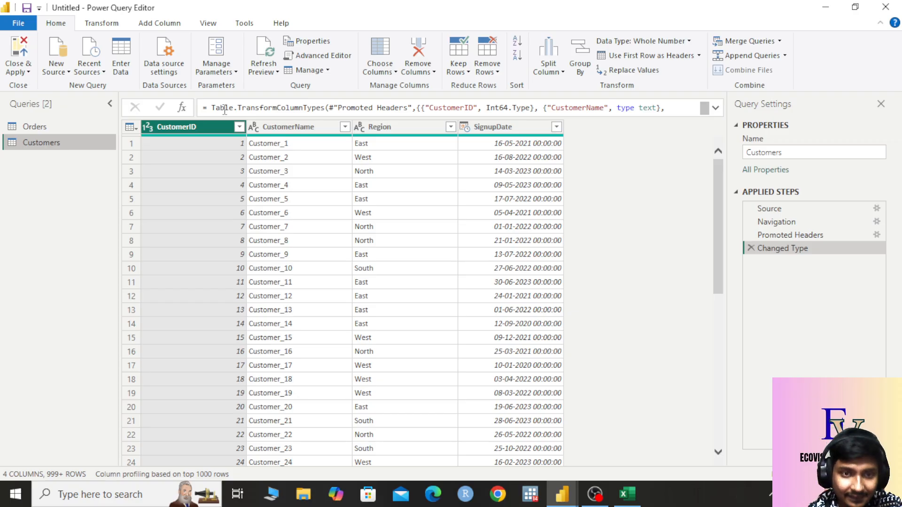
click(54, 126)
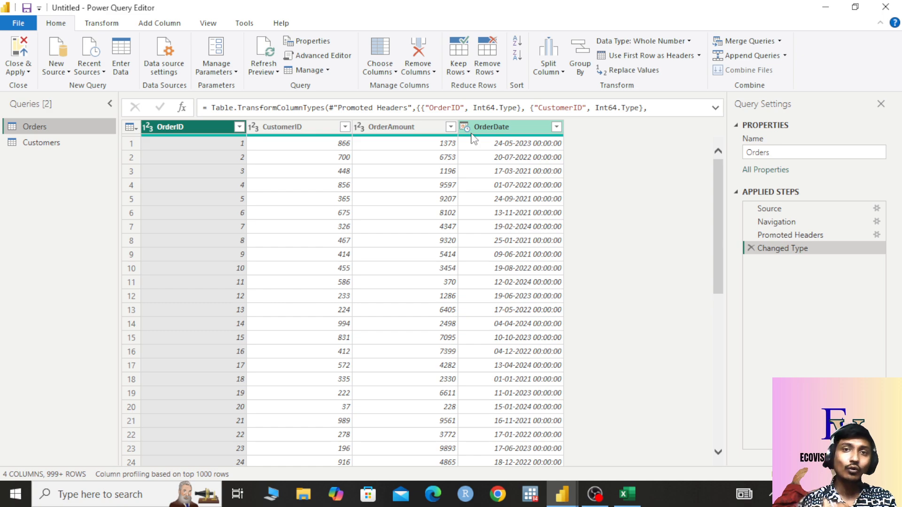
Switch back to the Excel workbook and examine the Sales_Q3 columns and the first empty row below its data.
click(626, 494)
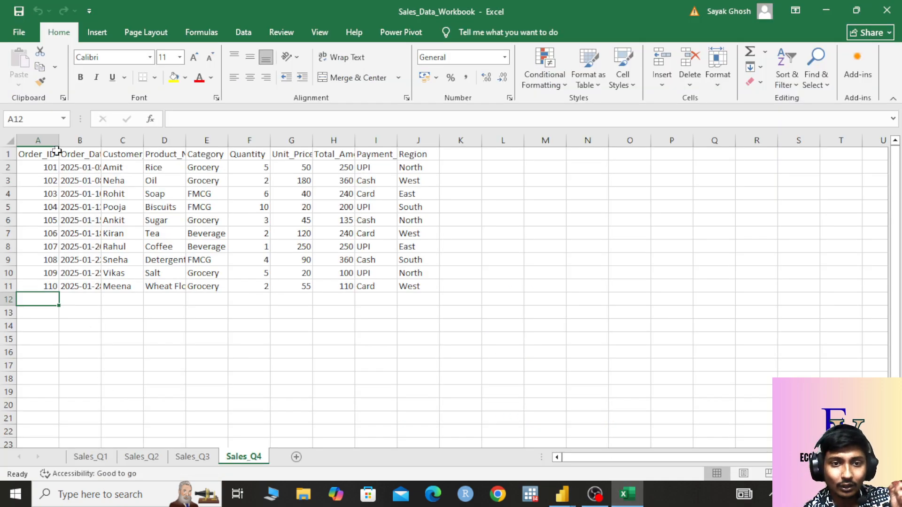
click(202, 457)
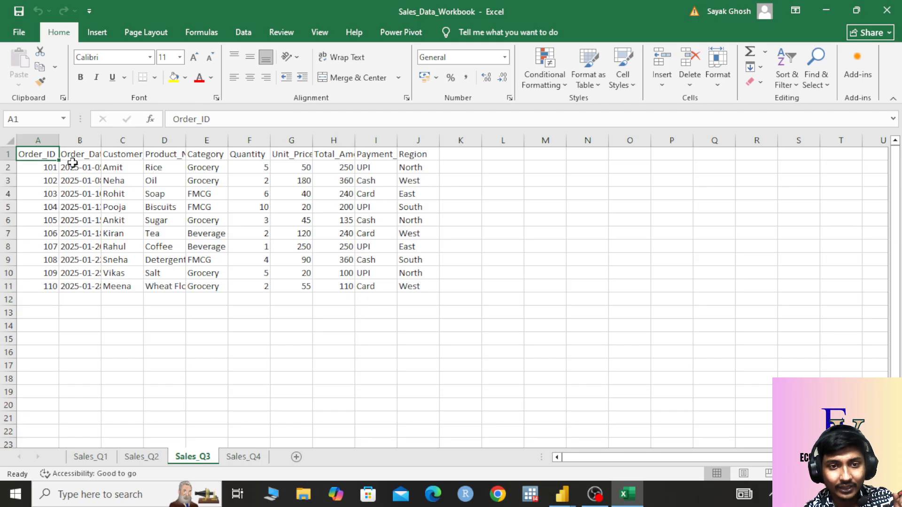
click(42, 299)
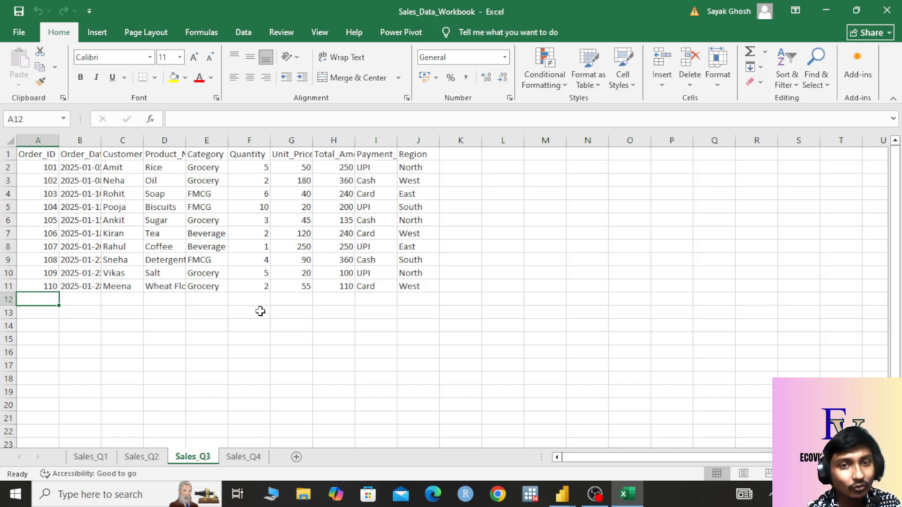
Return to the Power Query Editor and examine which columns the Orders and Customers queries have in common.
mouse_move(563, 494)
click(591, 445)
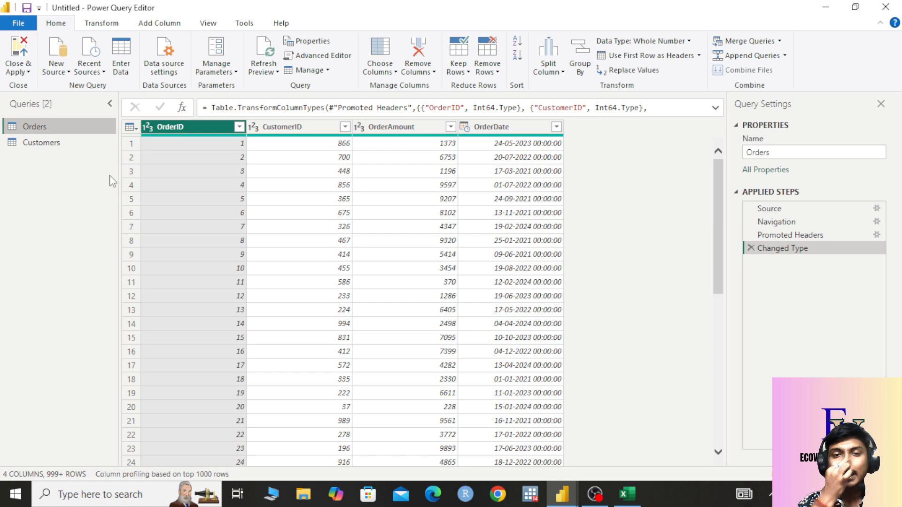
click(60, 141)
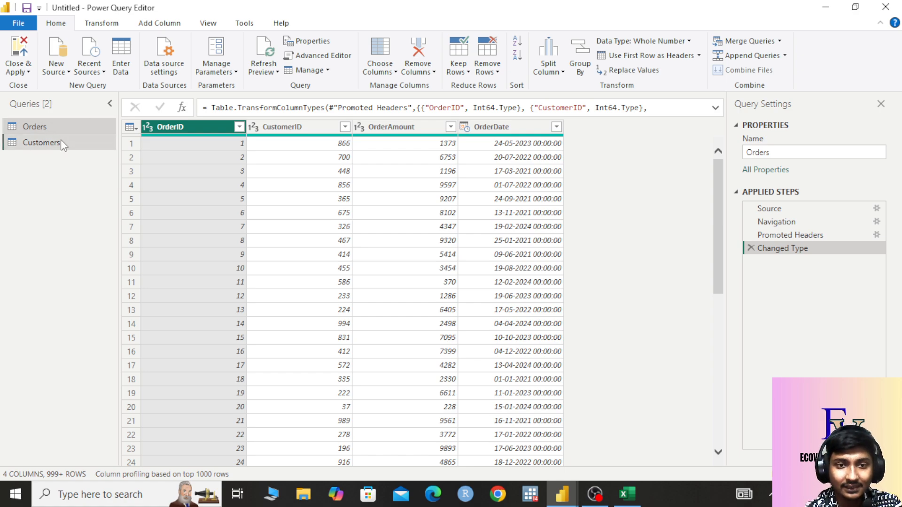
click(65, 125)
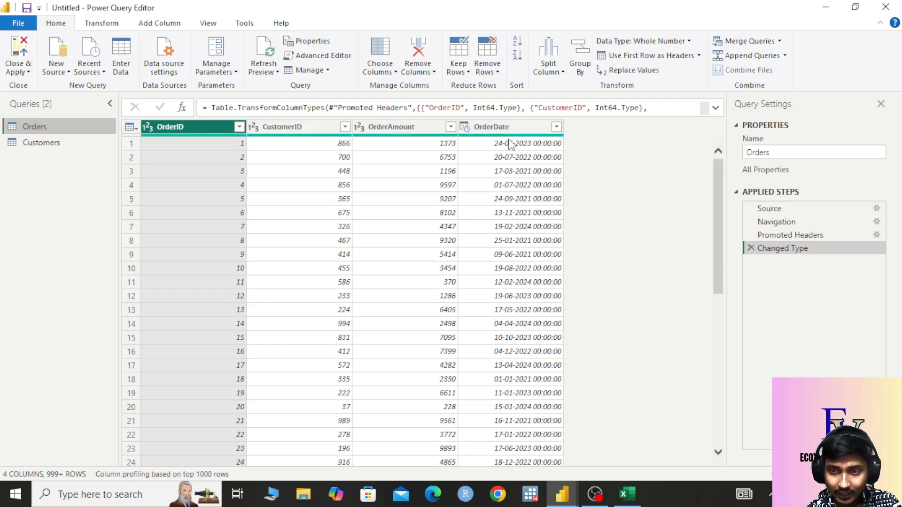
click(66, 141)
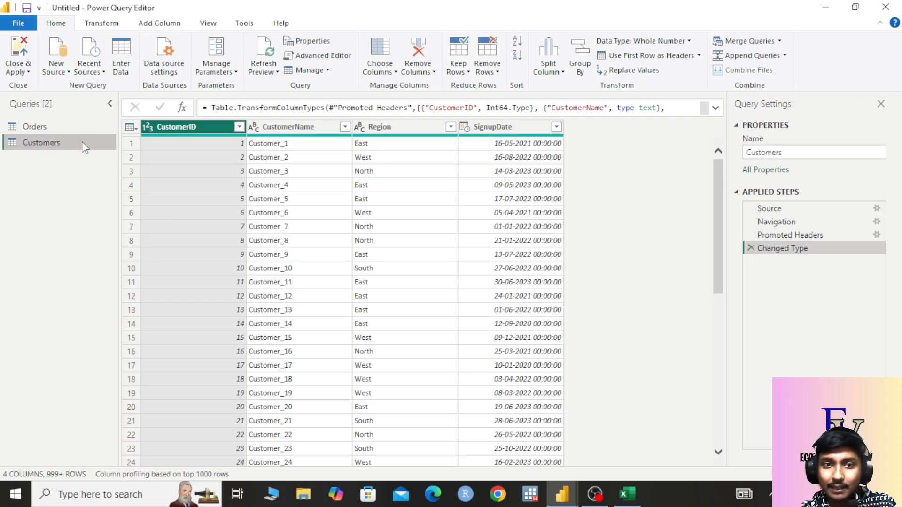
click(33, 126)
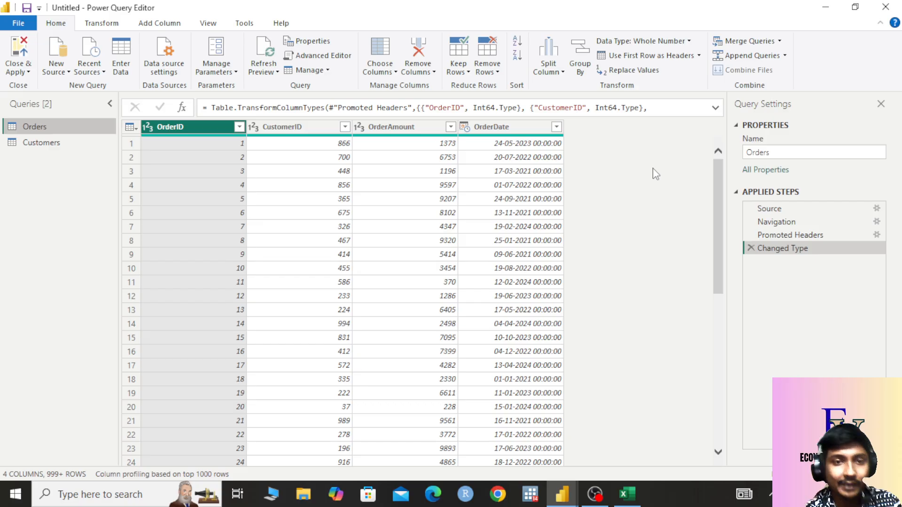
click(61, 141)
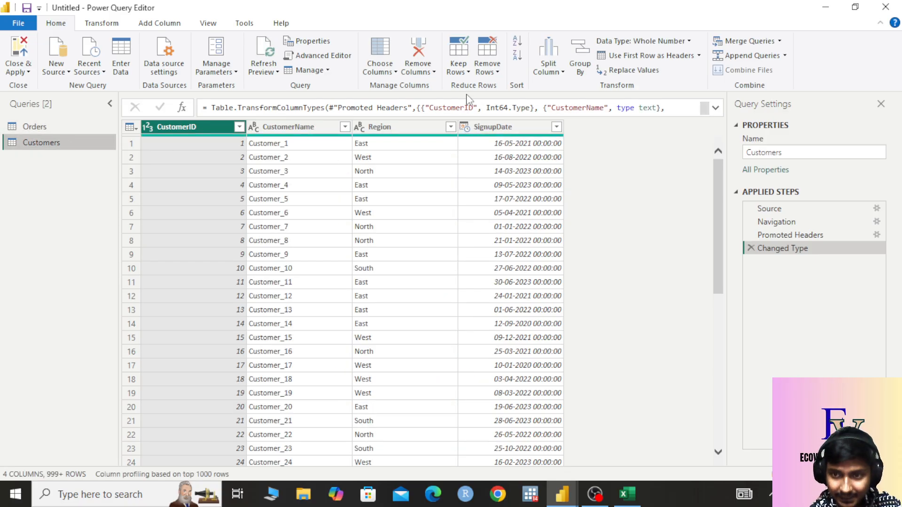
click(77, 132)
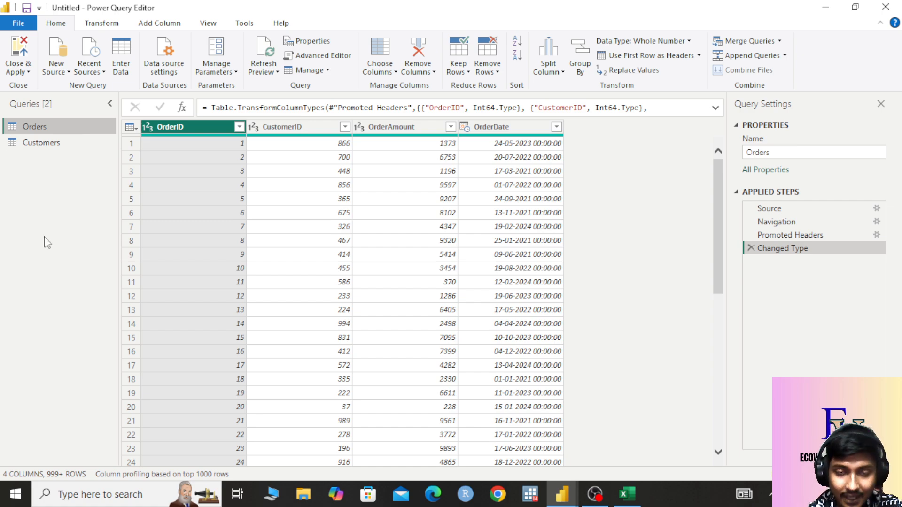
click(780, 42)
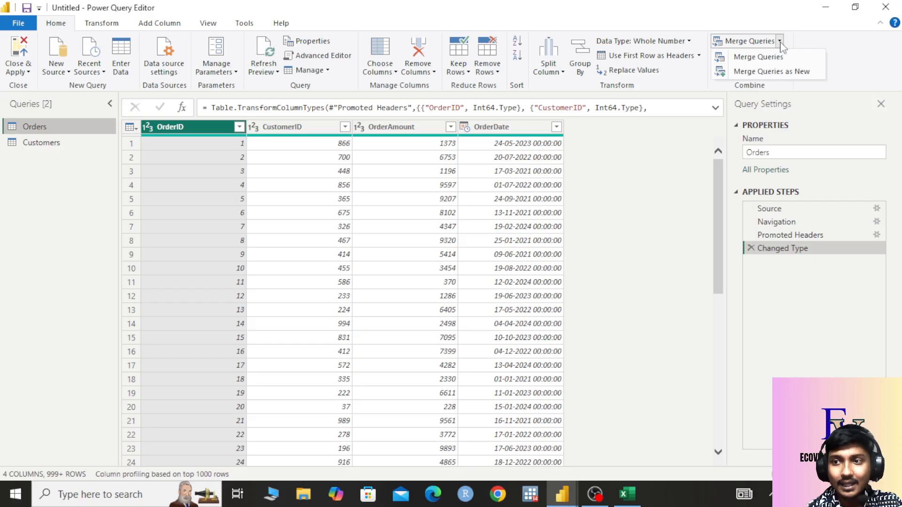
click(773, 71)
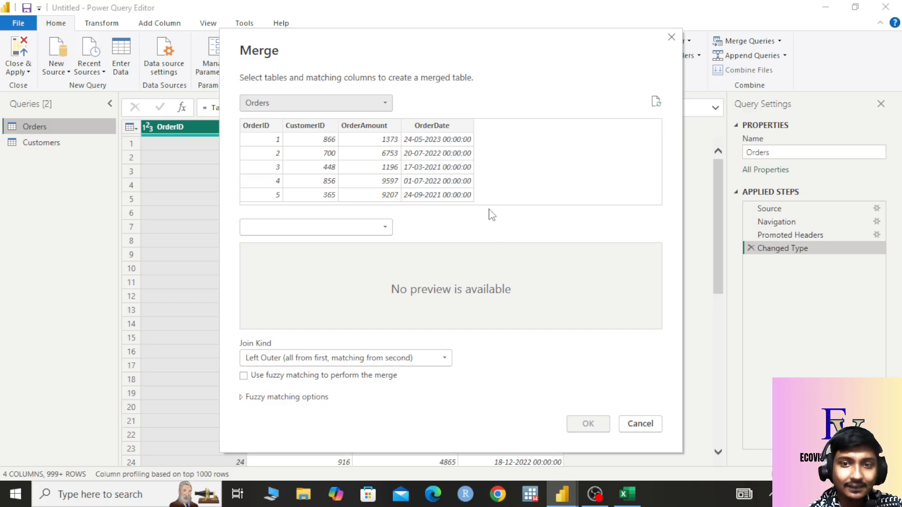
drag(370, 50, 594, 105)
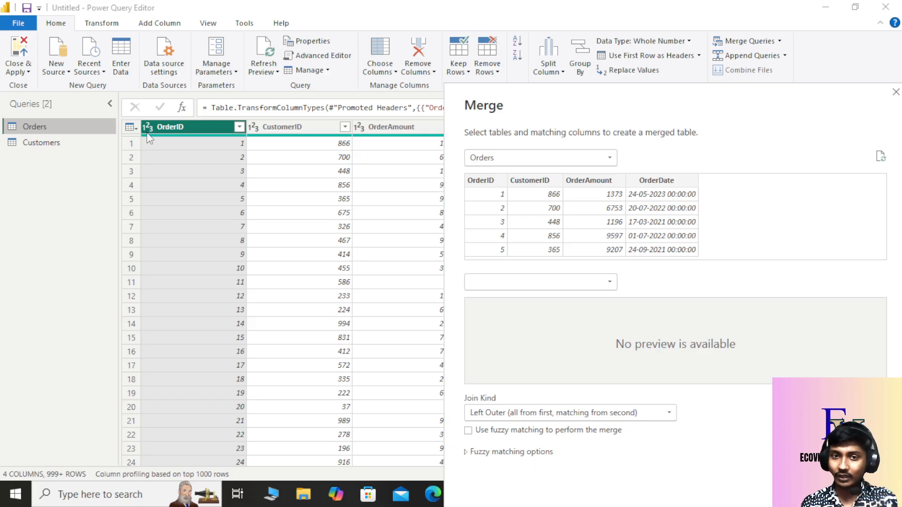
click(896, 91)
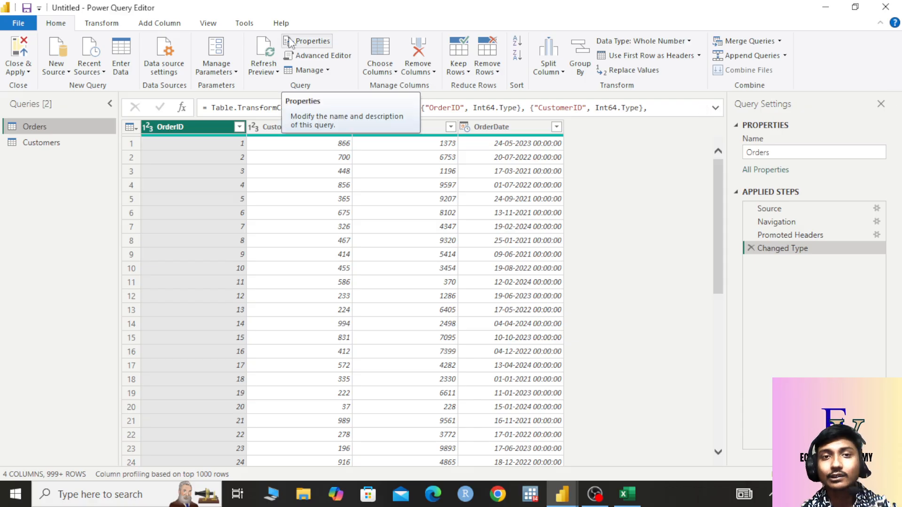
Alternate between the Customers and Orders queries to identify the key column that can link them.
click(74, 142)
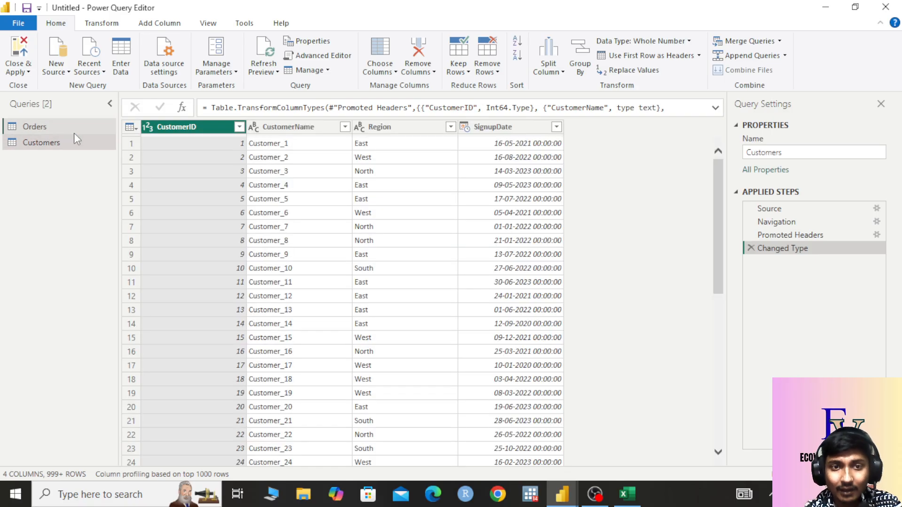
click(75, 133)
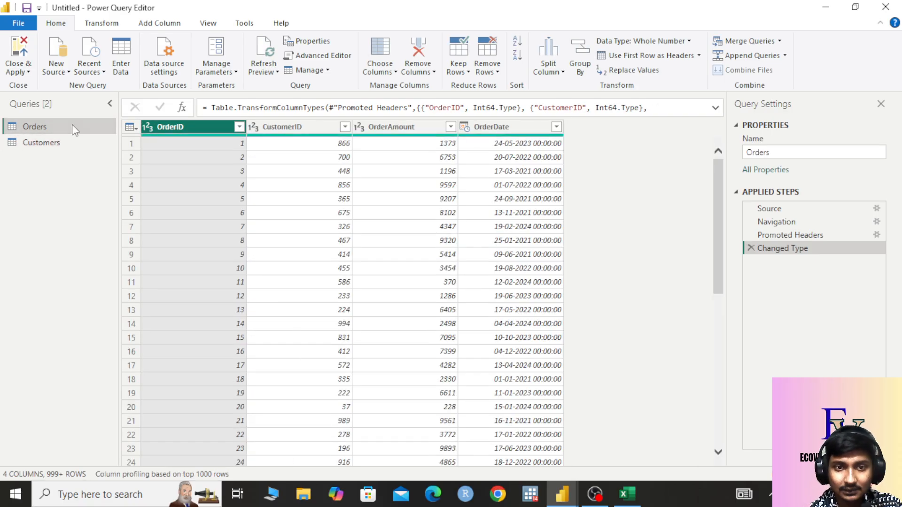
click(69, 142)
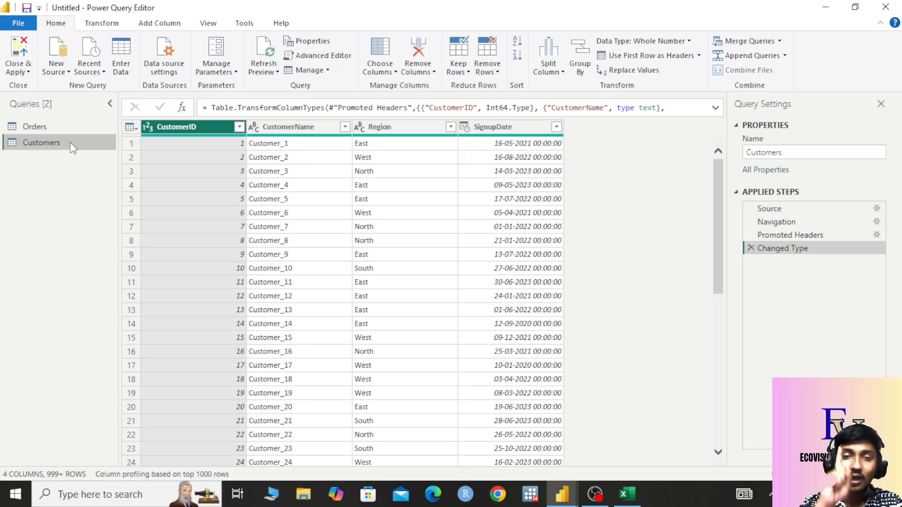
click(43, 127)
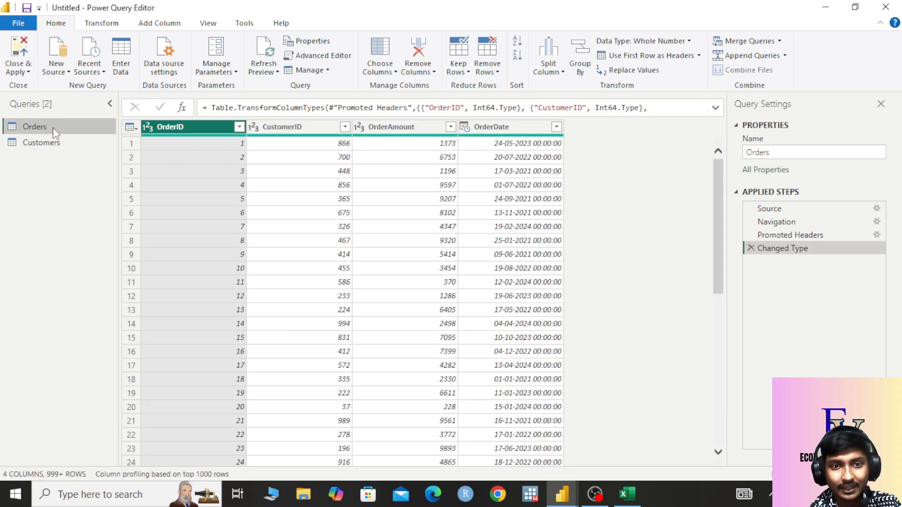
click(53, 143)
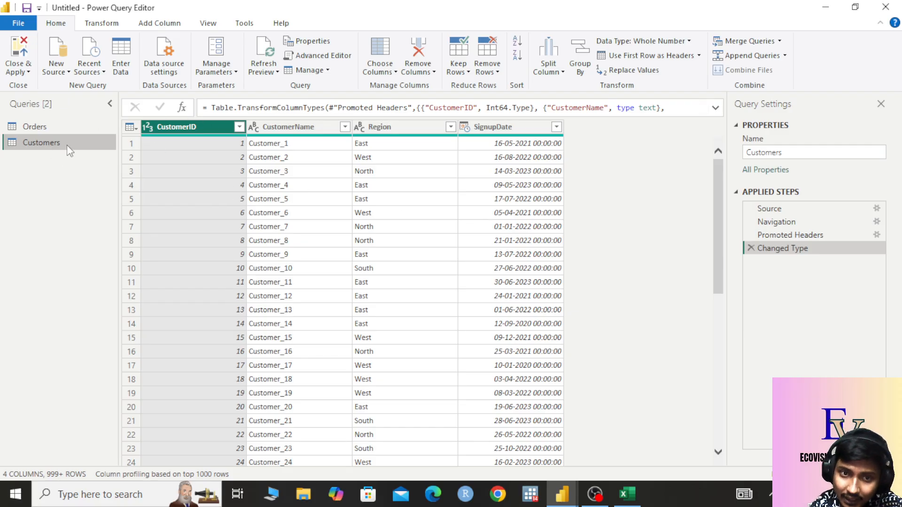
click(60, 128)
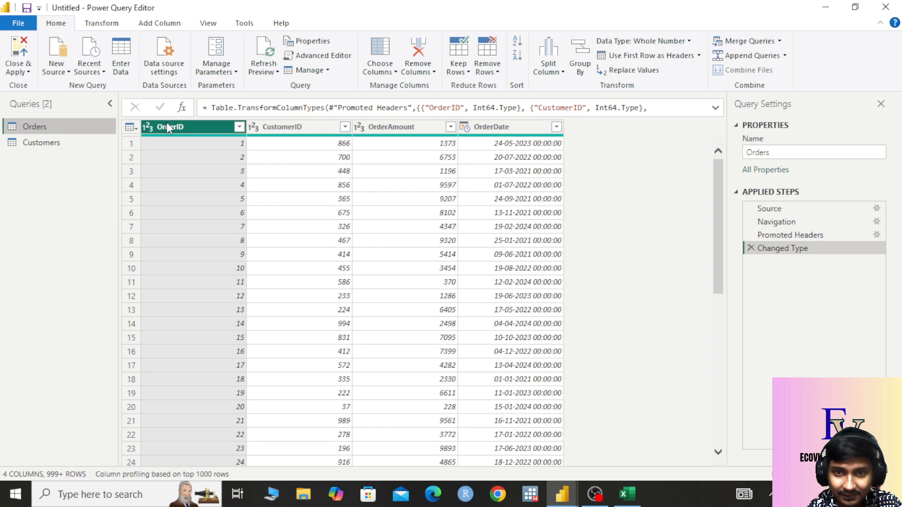
click(41, 143)
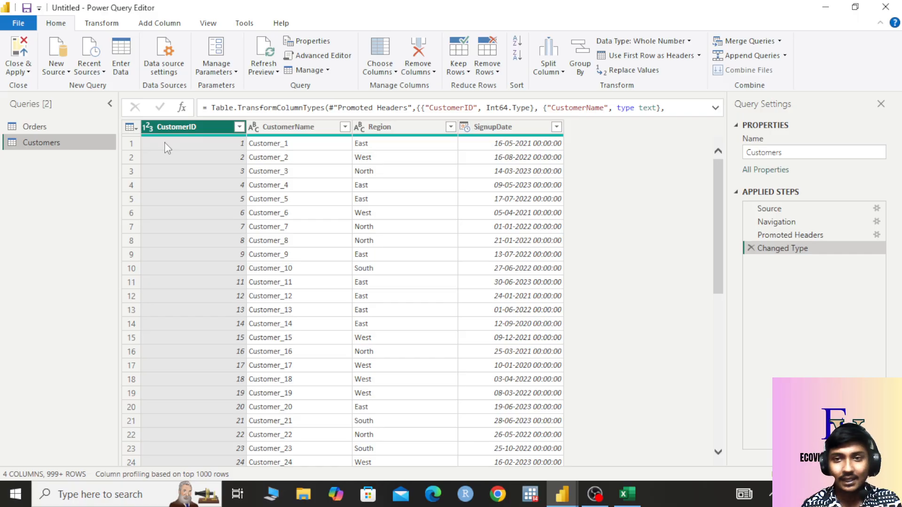
Start merging queries as a new query, with Orders as the first table and Customers as the second.
click(779, 41)
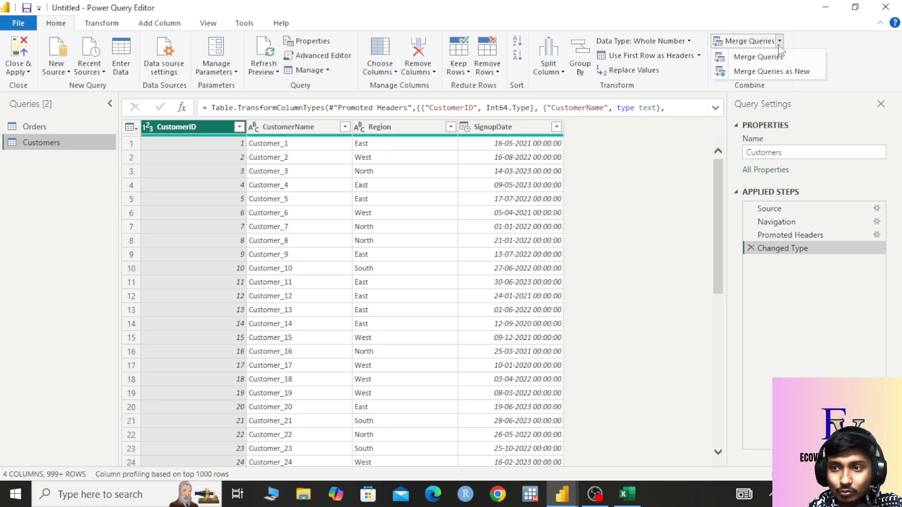
click(778, 72)
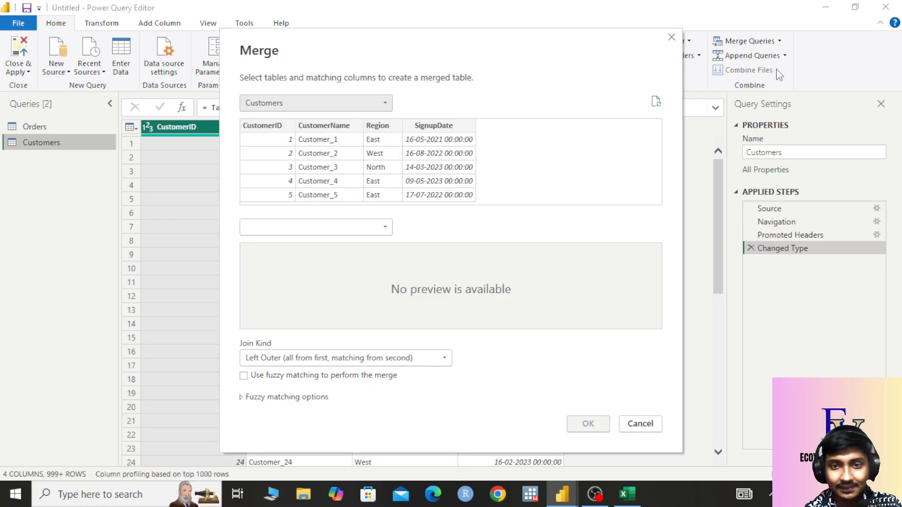
click(328, 109)
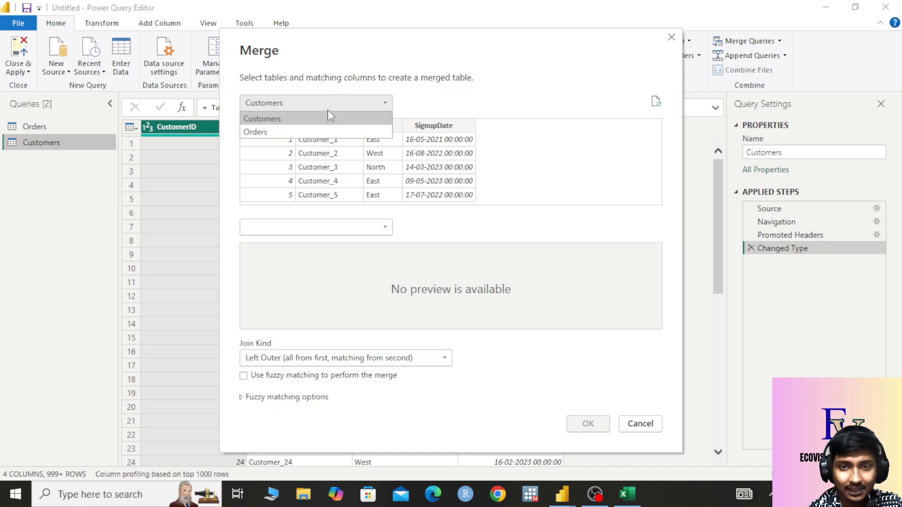
click(289, 133)
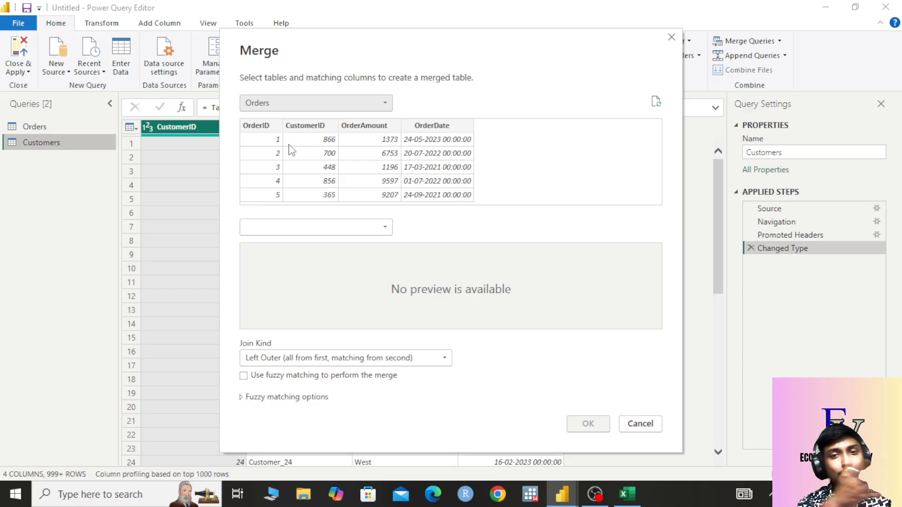
click(325, 229)
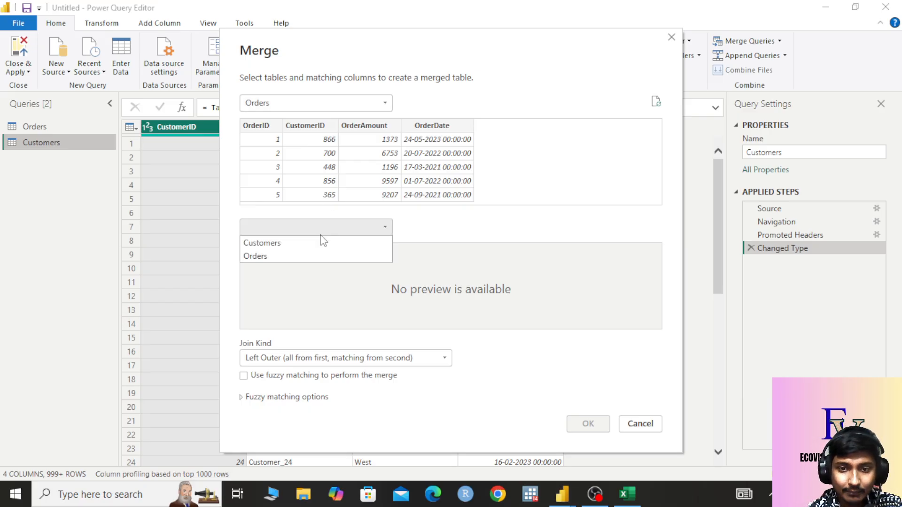
click(308, 243)
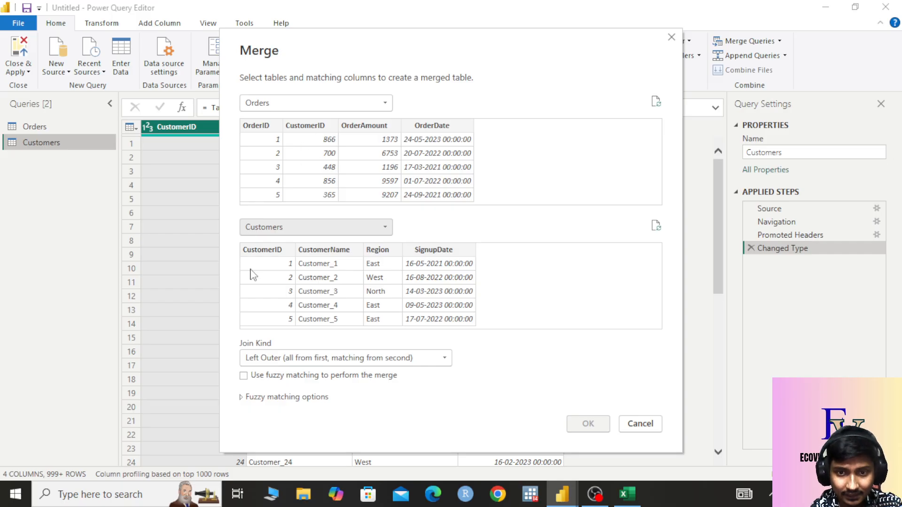
Match the two tables on their CustomerID columns and create the merged query with a Left Outer join.
click(310, 126)
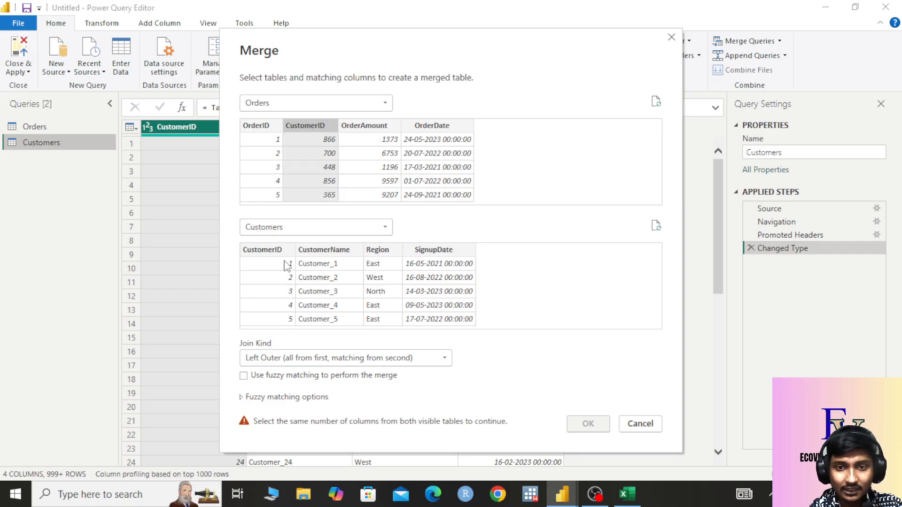
click(266, 252)
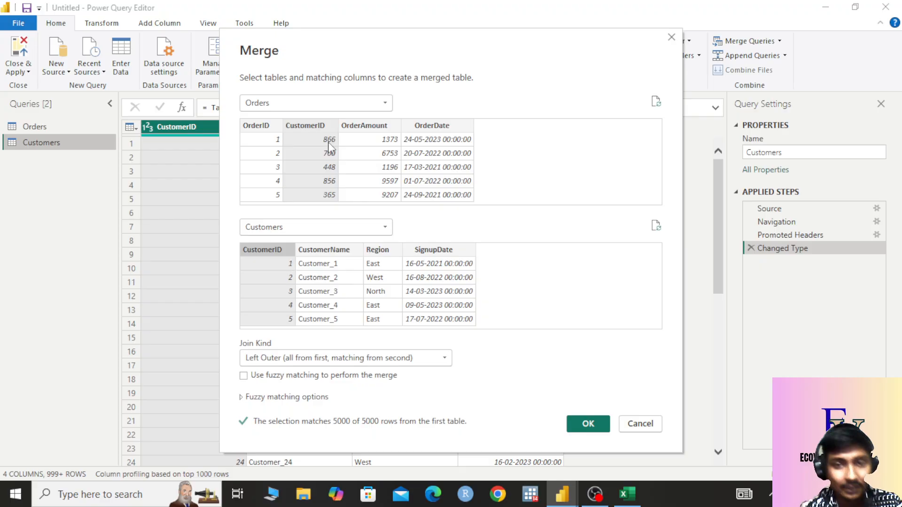
click(588, 424)
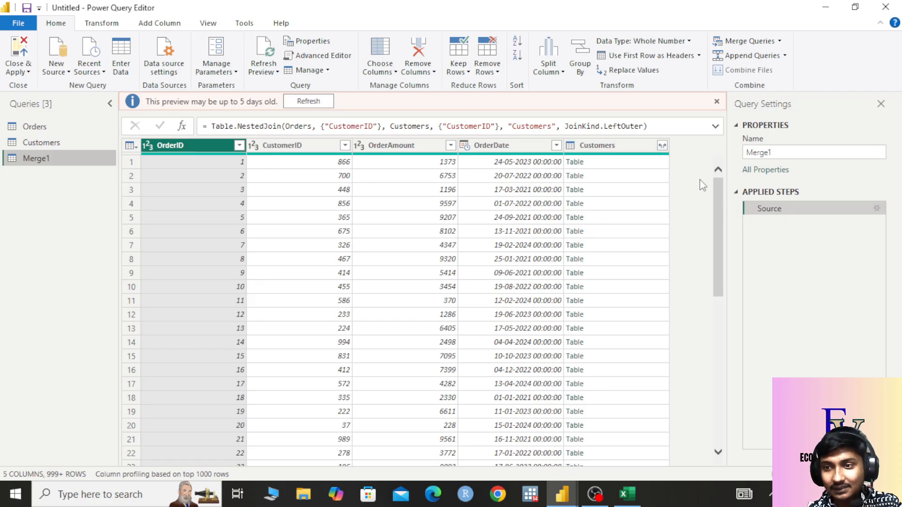
Look through the rows of the merged query and its nested Customers column, dismissing the notice about the preview's age.
scroll(723, 243, down, 1)
scroll(724, 244, up, 1)
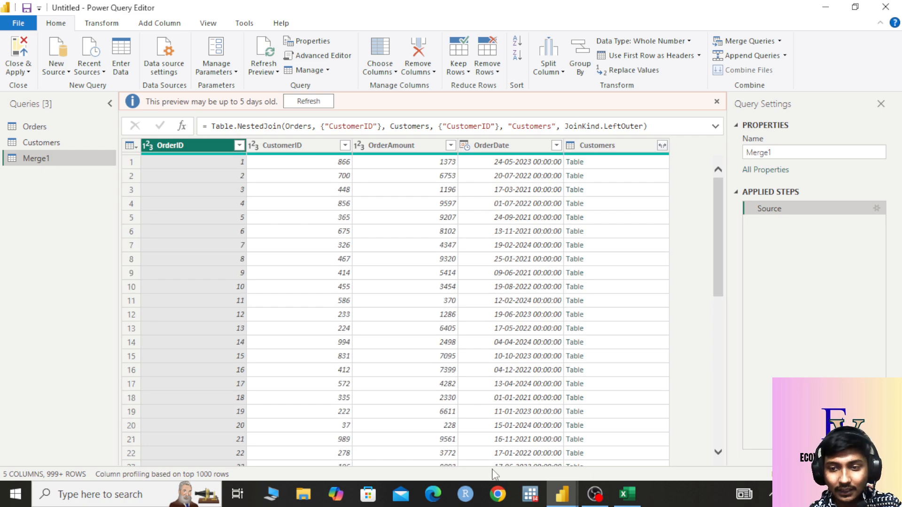
scroll(322, 399, down, 4)
scroll(331, 389, up, 4)
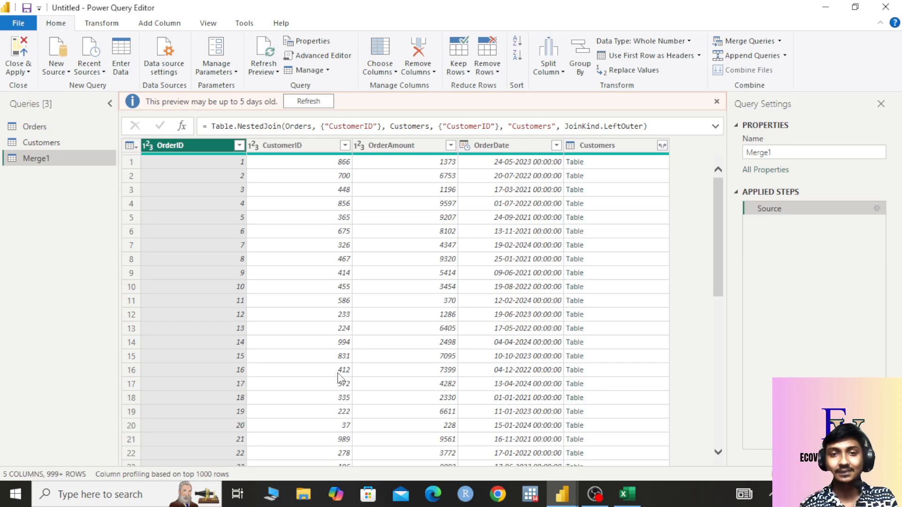
scroll(594, 362, down, 2)
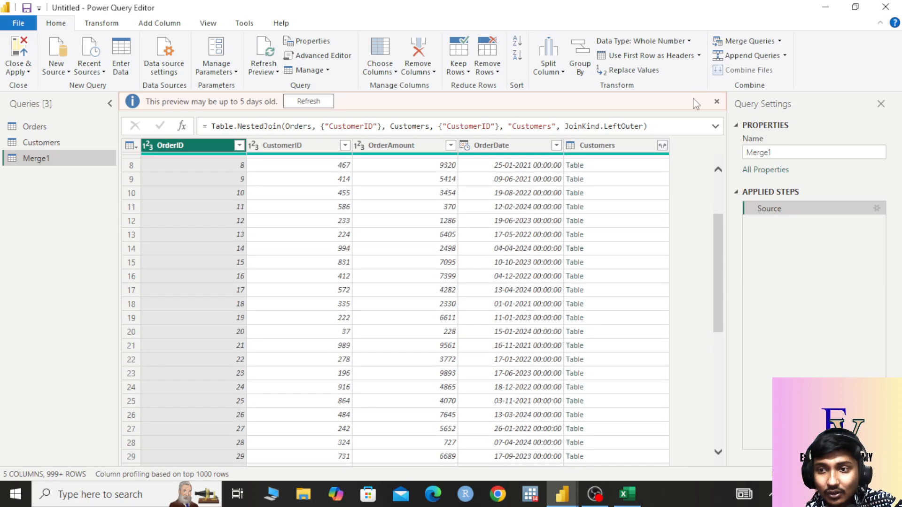
click(716, 101)
scroll(573, 399, down, 15)
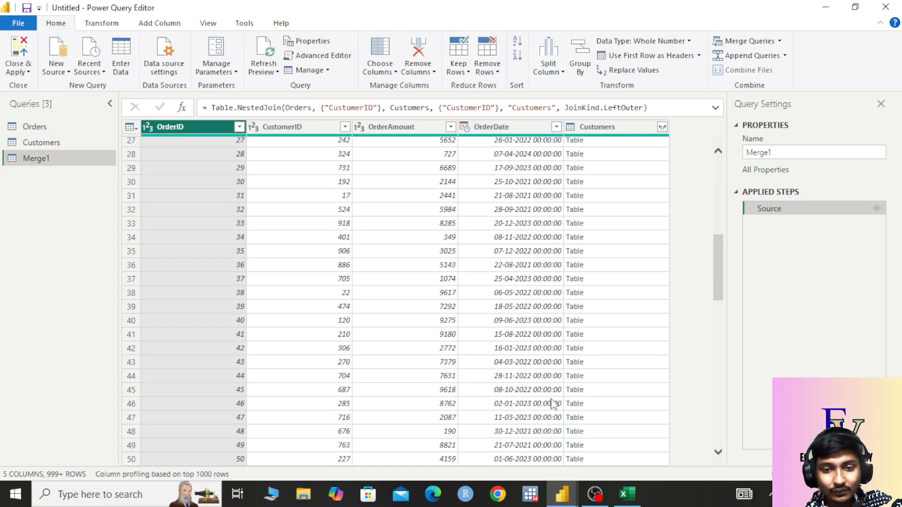
scroll(572, 395, up, 17)
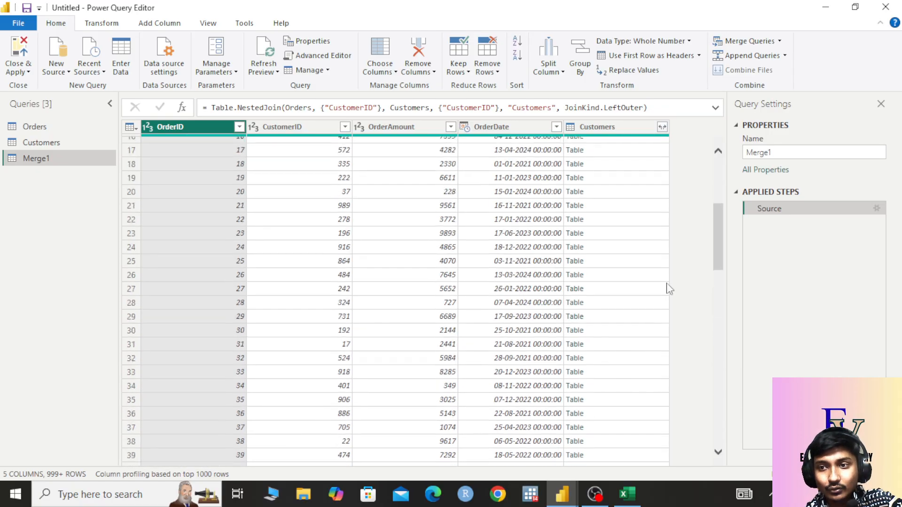
scroll(572, 290, up, 1)
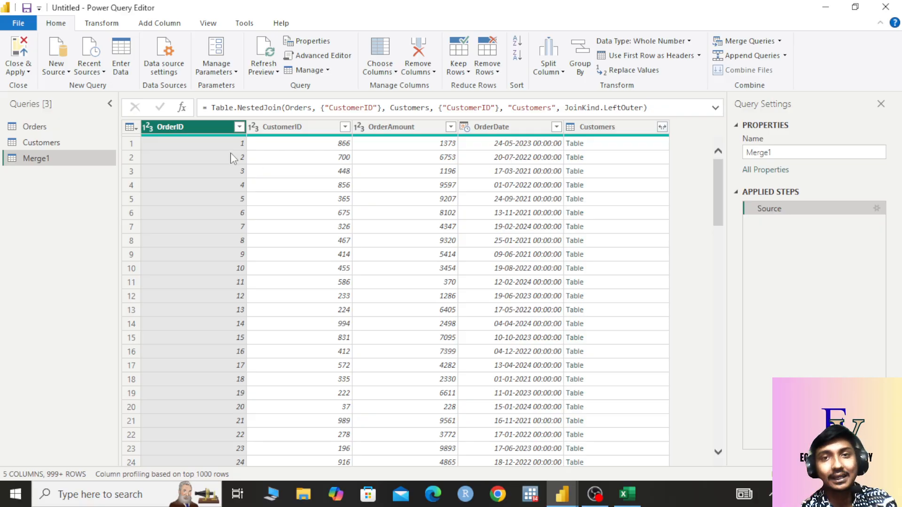
Compare the columns of the Customers and Orders queries with those of the merged query.
click(75, 144)
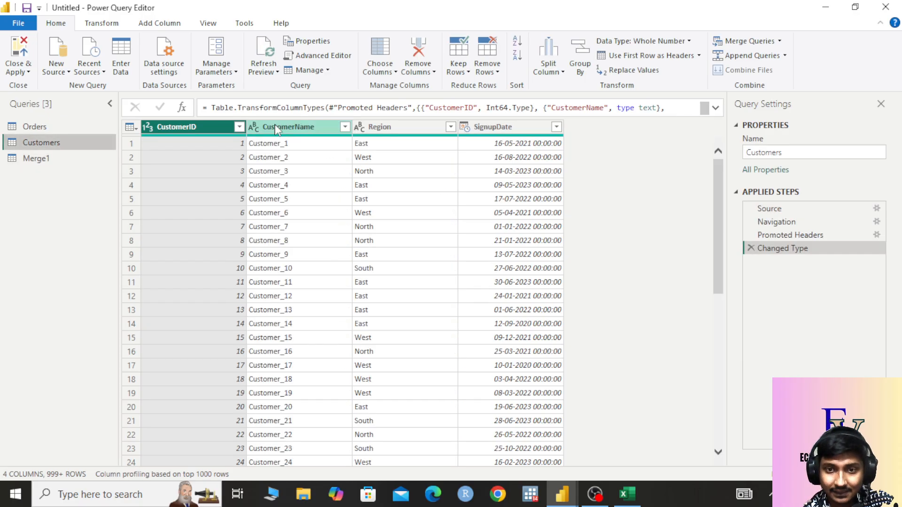
click(75, 130)
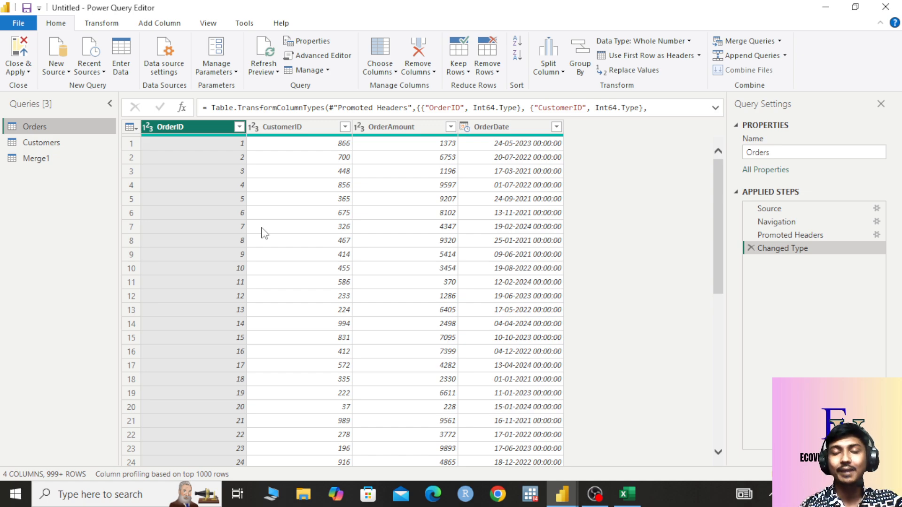
click(93, 159)
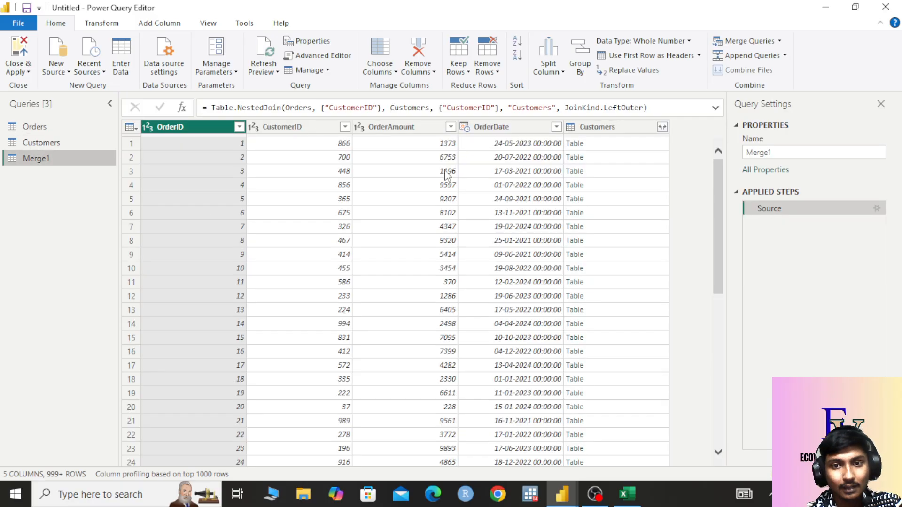